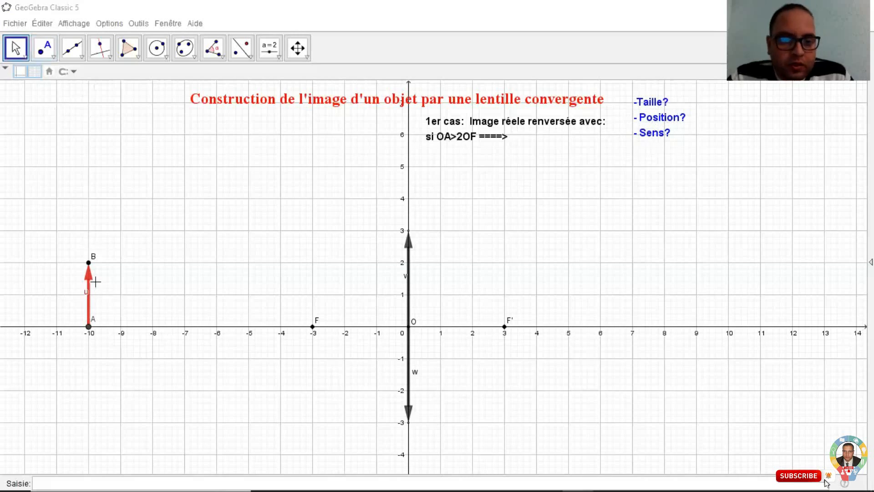
Step: Construct a line through point B perpendicular to the lens vector v
left_click(83, 42)
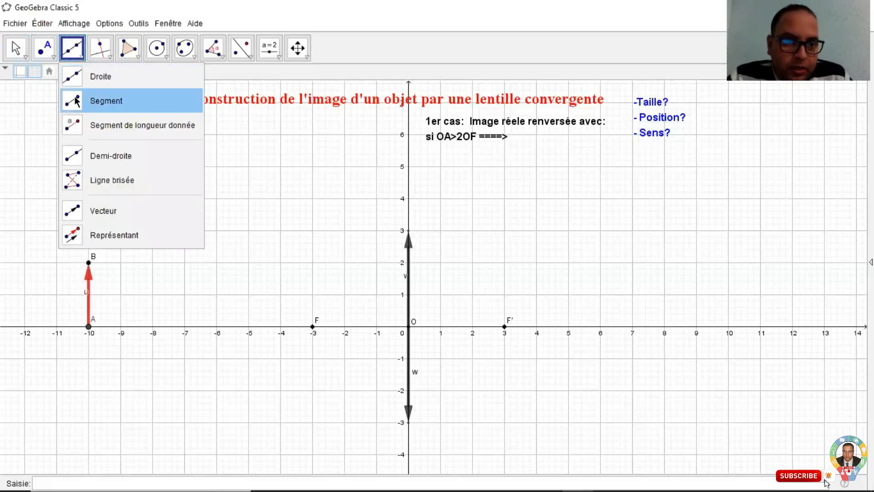
left_click(75, 99)
left_click(88, 262)
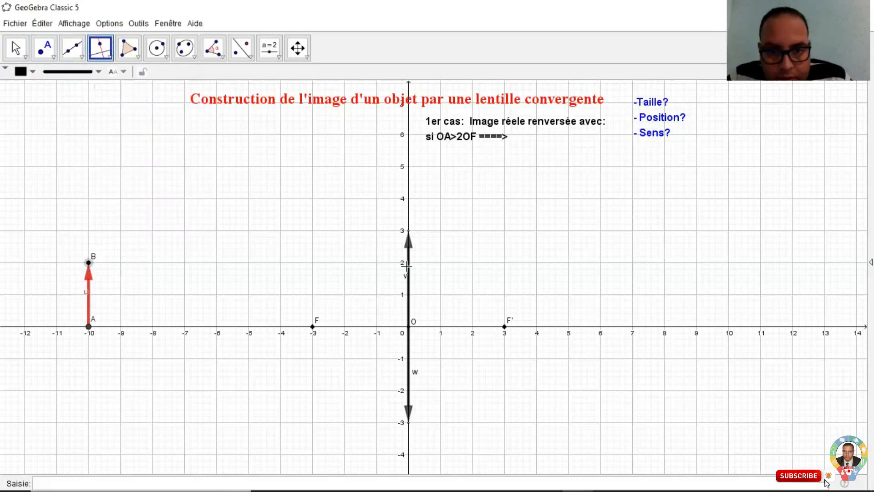
left_click(409, 265)
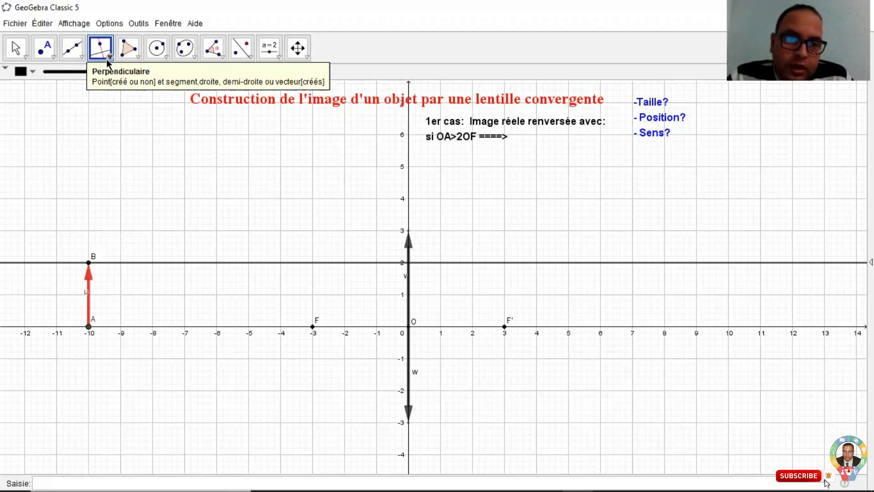
Step: Draw a line through F' and the point where the horizontal ray from B meets the lens
left_click(72, 48)
left_click(409, 263)
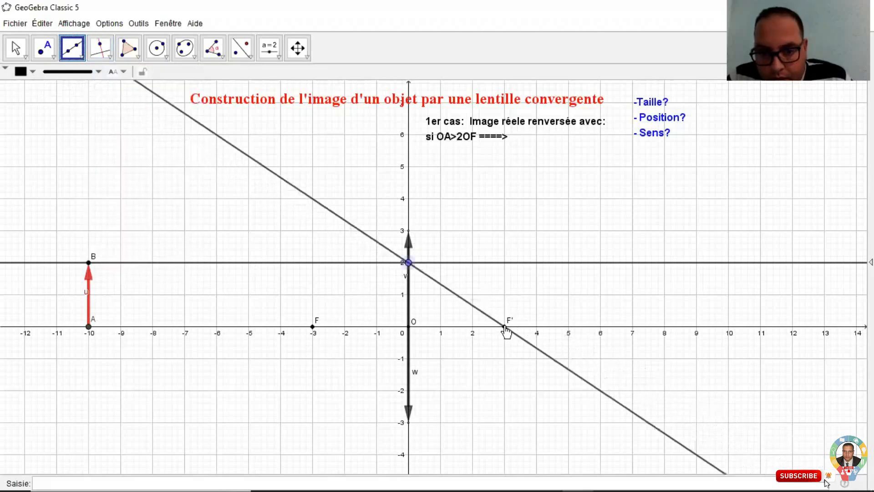
left_click(504, 327)
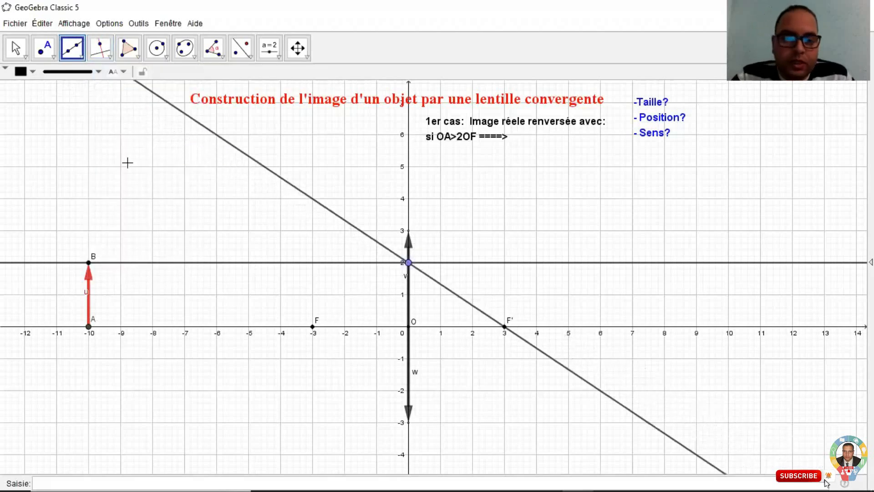
Step: Draw the line through point B and the optical centre O
left_click(77, 55)
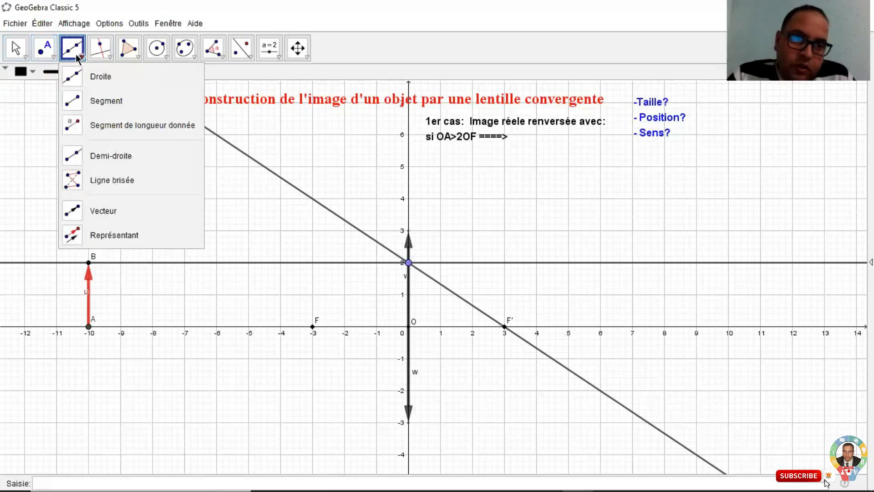
left_click(75, 82)
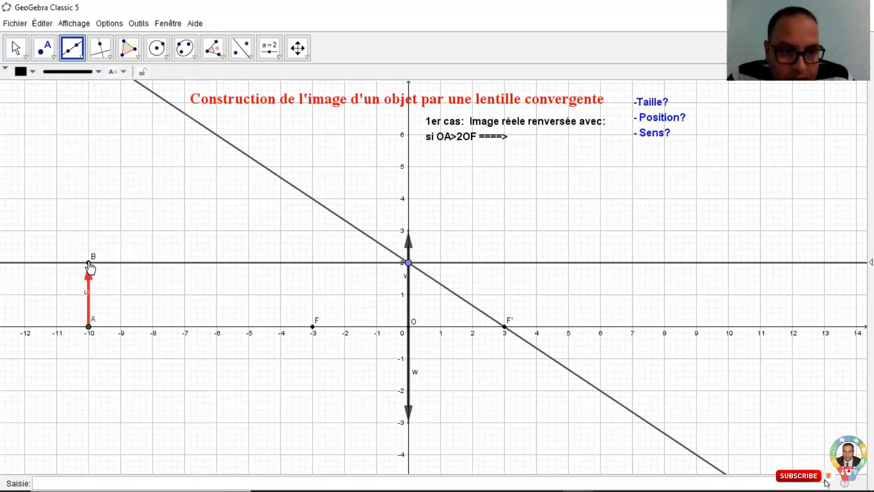
left_click(89, 264)
left_click(409, 327)
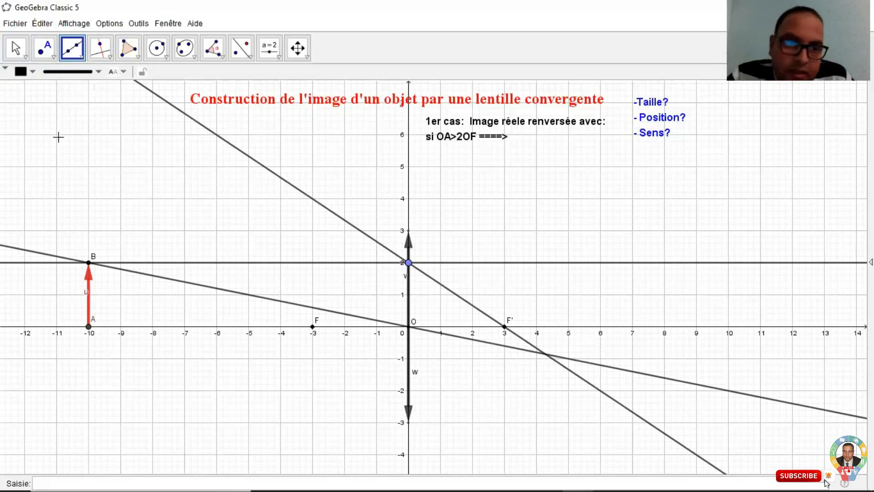
Step: Mark the intersection of the ray through F' with the ray through O and rename it B'
left_click(80, 55)
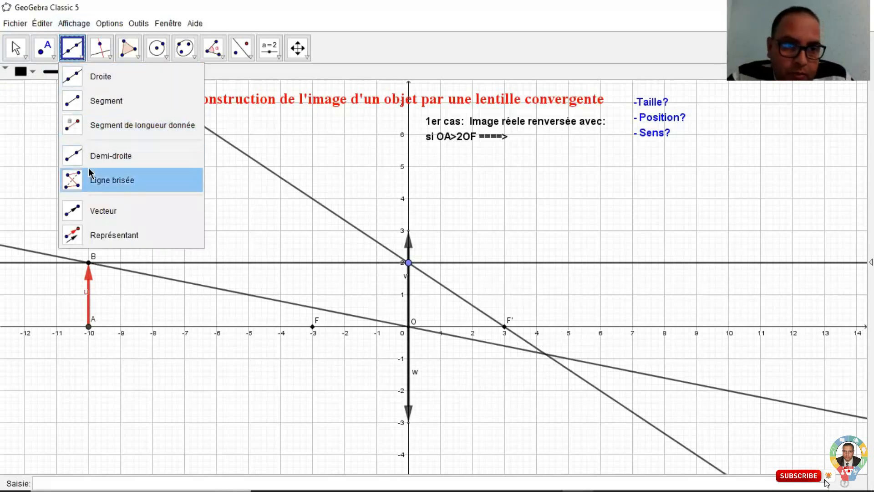
mouse_move(55, 60)
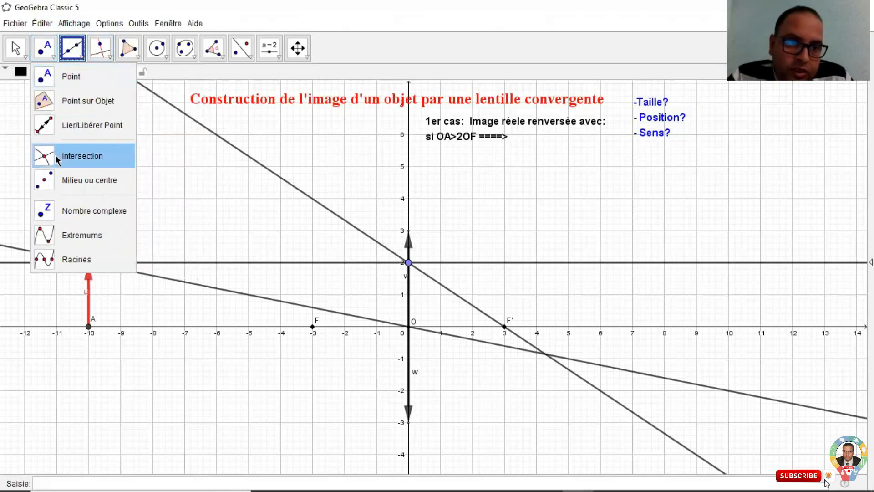
left_click(69, 155)
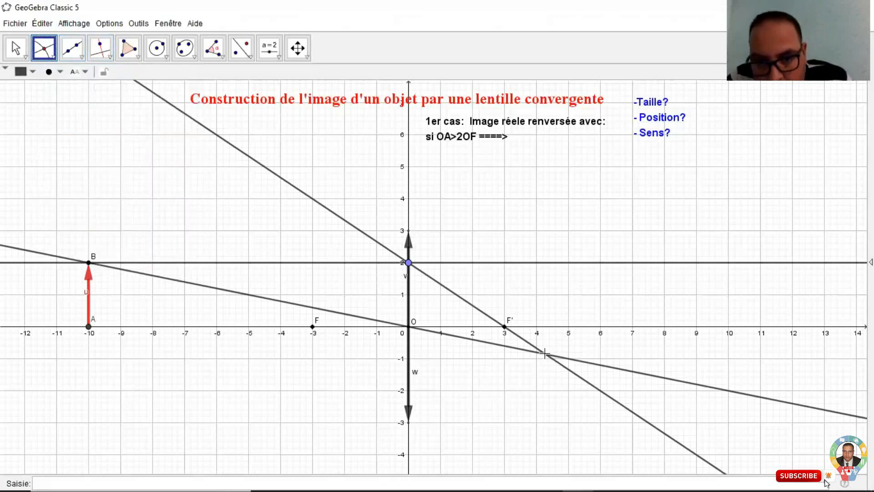
left_click(546, 354)
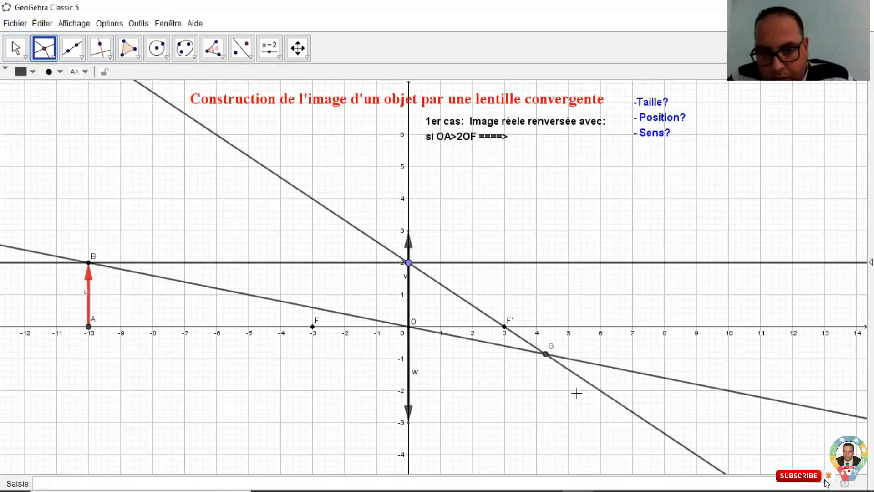
right_click(545, 354)
left_click(578, 434)
type("B'")
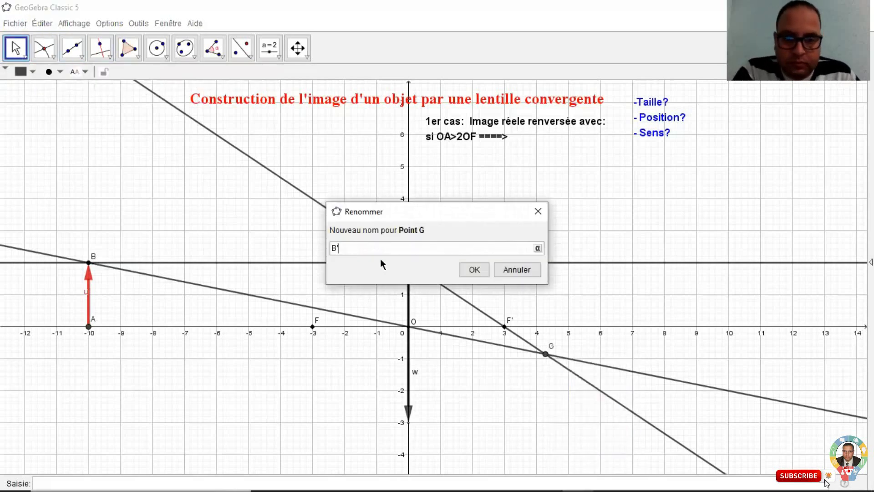
key("Return")
Step: Construct a line through B' perpendicular to the horizontal axis
left_click(53, 56)
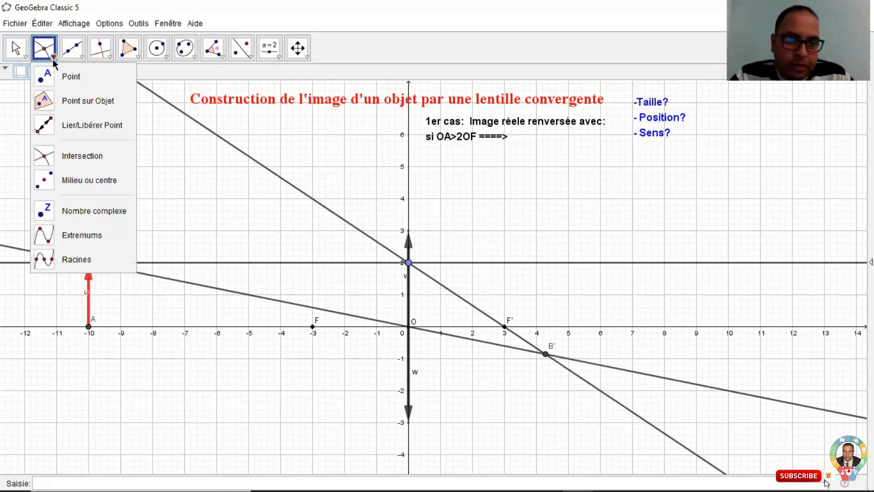
mouse_move(71, 60)
mouse_move(101, 53)
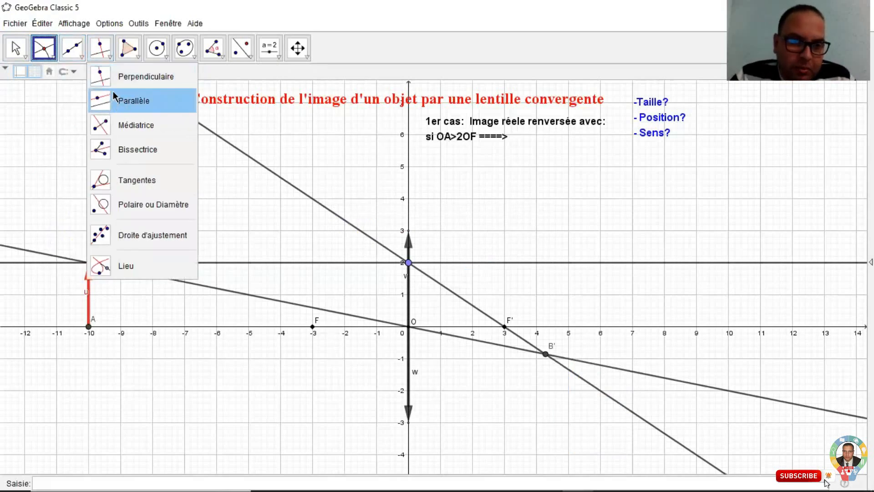
left_click(117, 76)
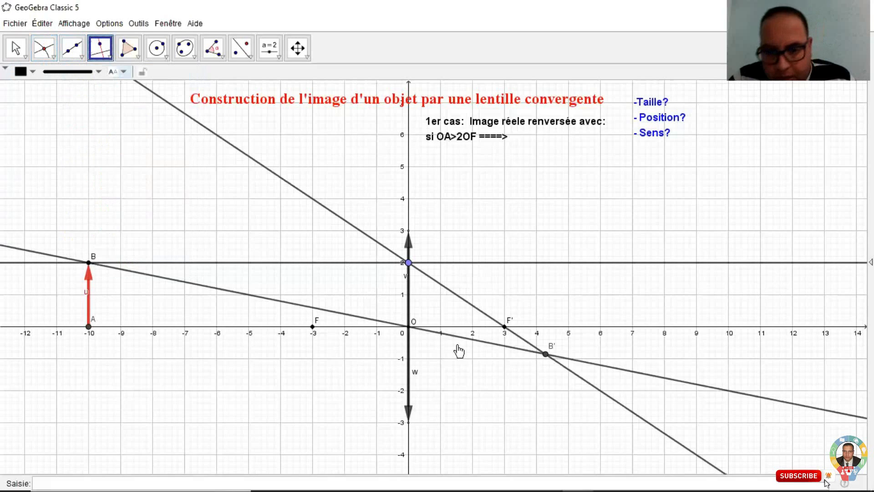
left_click(546, 354)
left_click(546, 327)
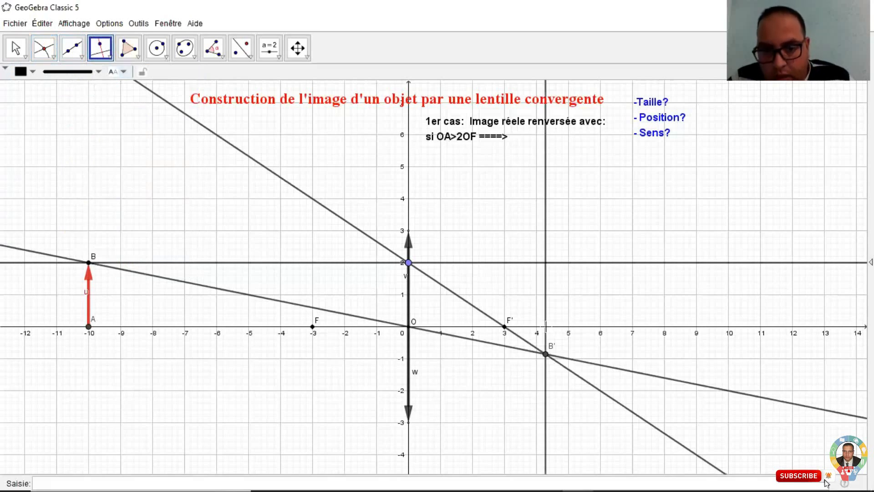
Step: Mark the intersection of the vertical line through B' with the horizontal axis and rename it A'
left_click(44, 48)
left_click(50, 157)
left_click(546, 327)
right_click(546, 327)
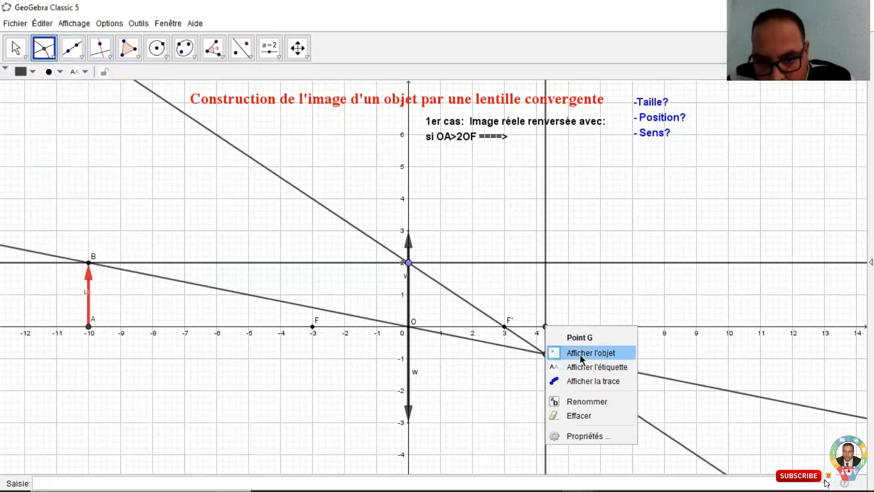
right_click(546, 327)
left_click(579, 404)
type("A'")
left_click(474, 270)
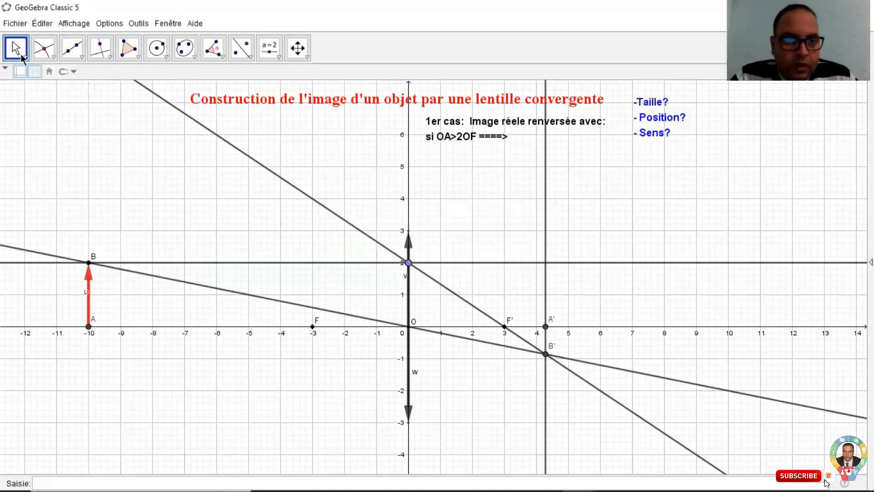
Step: Draw a vector from A' to B'
left_click(72, 48)
left_click(101, 208)
left_click(545, 326)
Step: Colour point A' red
right_click(546, 327)
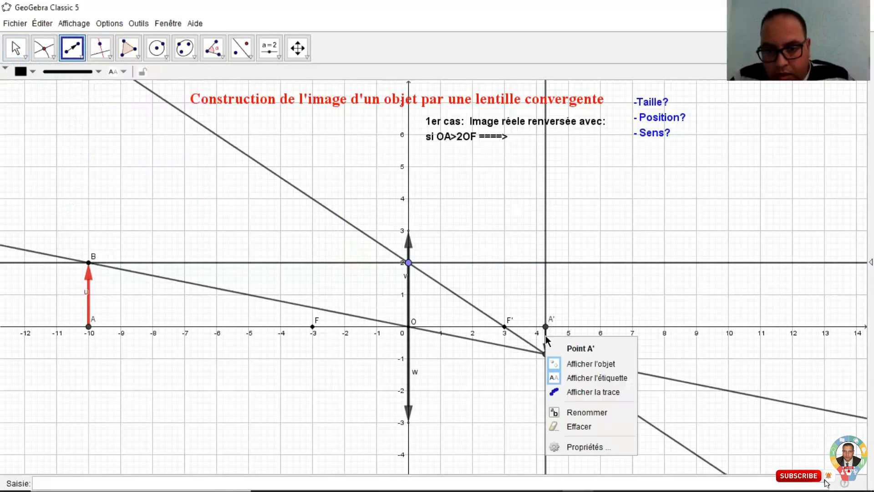
left_click(588, 446)
left_click(34, 129)
left_click(57, 250)
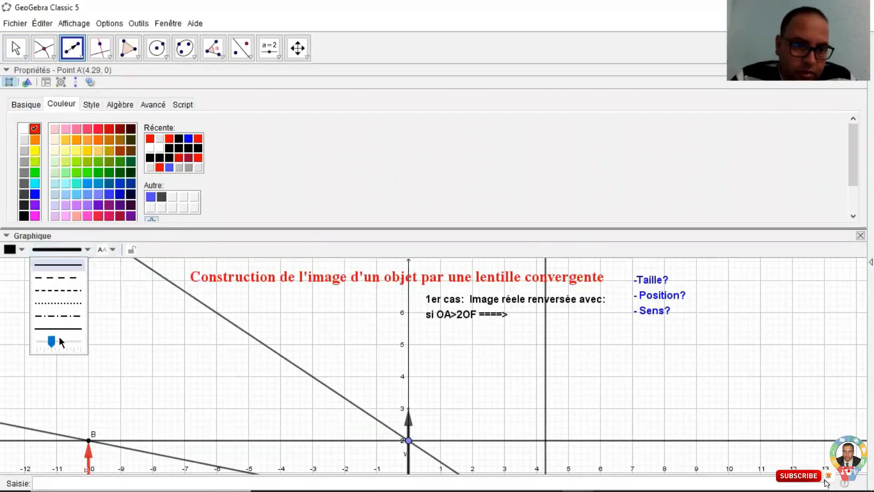
left_click_drag(59, 337, 67, 342)
key("Escape")
right_click(547, 352)
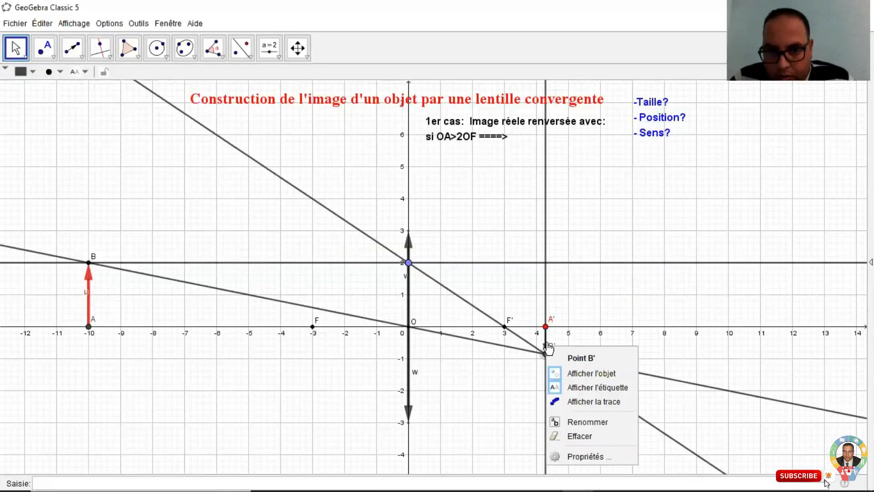
right_click(546, 351)
key("Escape")
left_click(546, 353)
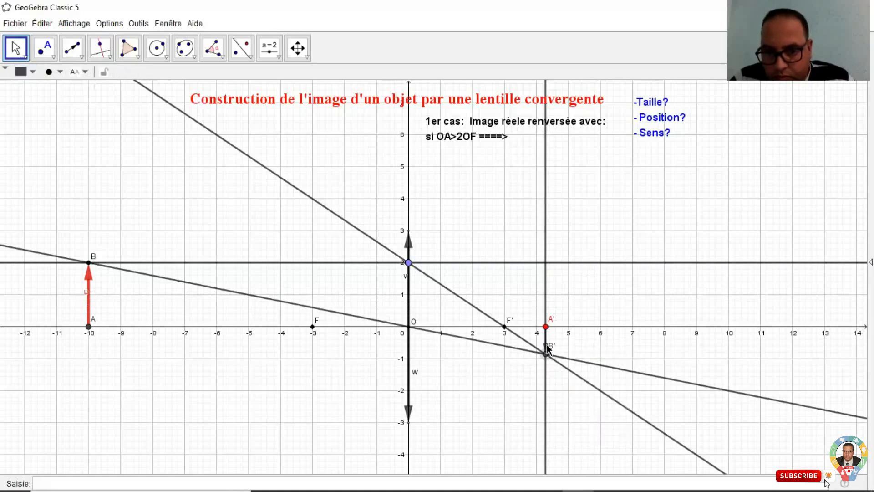
right_click(546, 349)
right_click(546, 335)
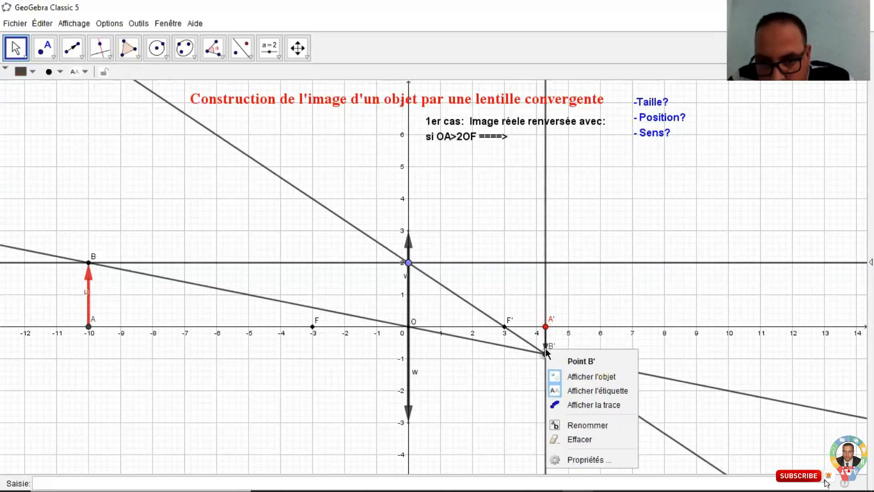
key("Escape")
Step: Colour the vector from A' to B' red and make its line thicker
left_click(294, 152)
left_click(511, 355)
left_click(512, 355)
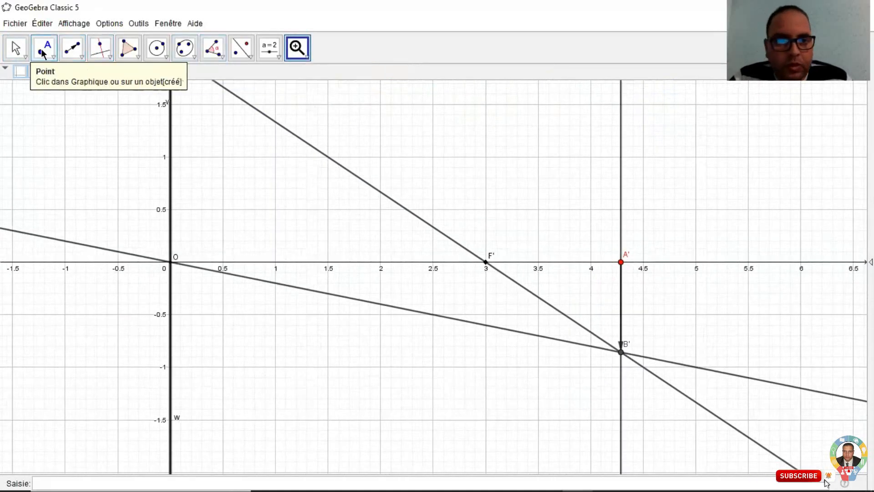
left_click(15, 48)
left_click(622, 326)
right_click(622, 321)
left_click(647, 445)
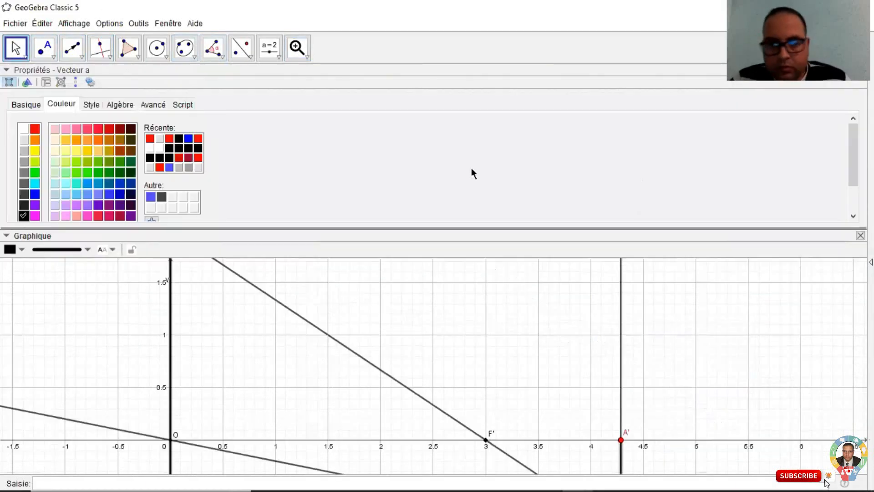
left_click(35, 129)
left_click(87, 249)
left_click_drag(51, 343, 69, 343)
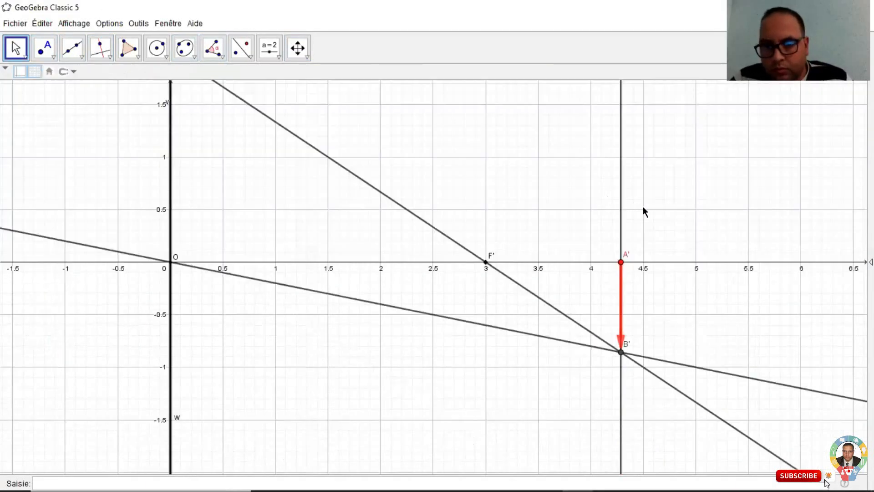
Step: Colour point B' red
right_click(623, 347)
left_click(664, 453)
left_click(35, 129)
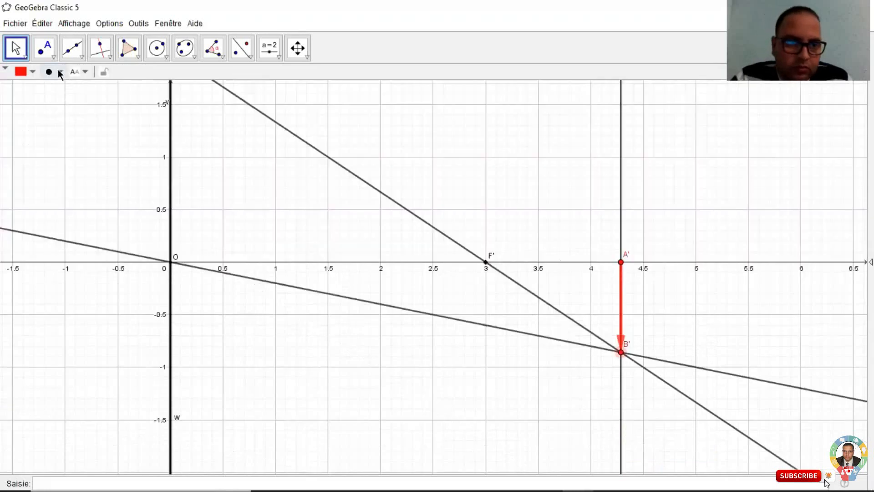
left_click(60, 72)
left_click(34, 72)
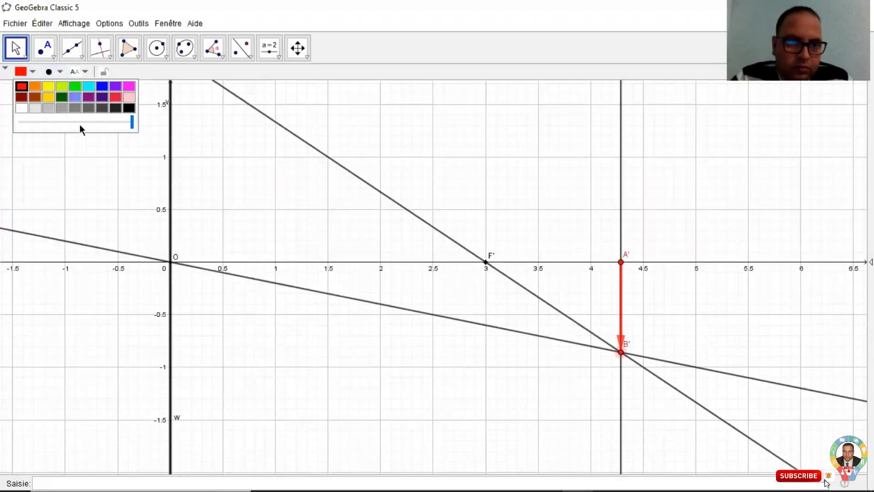
left_click(482, 398)
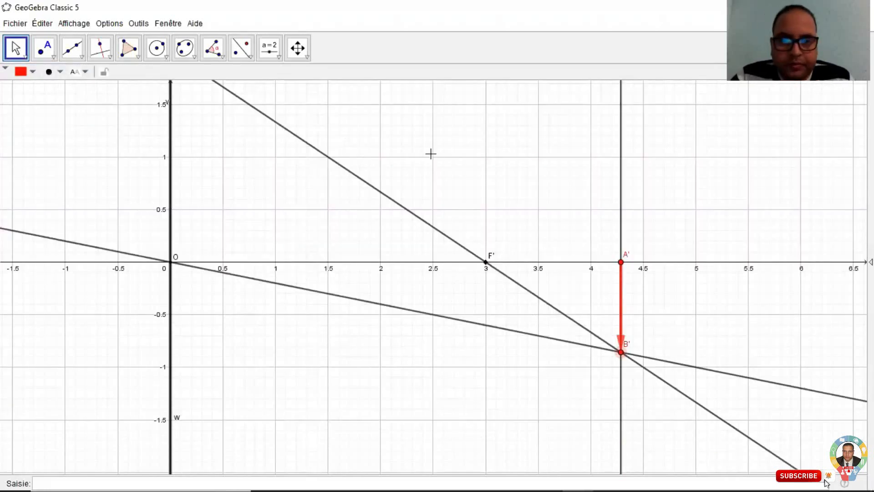
Step: Colour the vertical line through B' light grey and give it the thinnest line
right_click(621, 186)
left_click(646, 297)
left_click(67, 249)
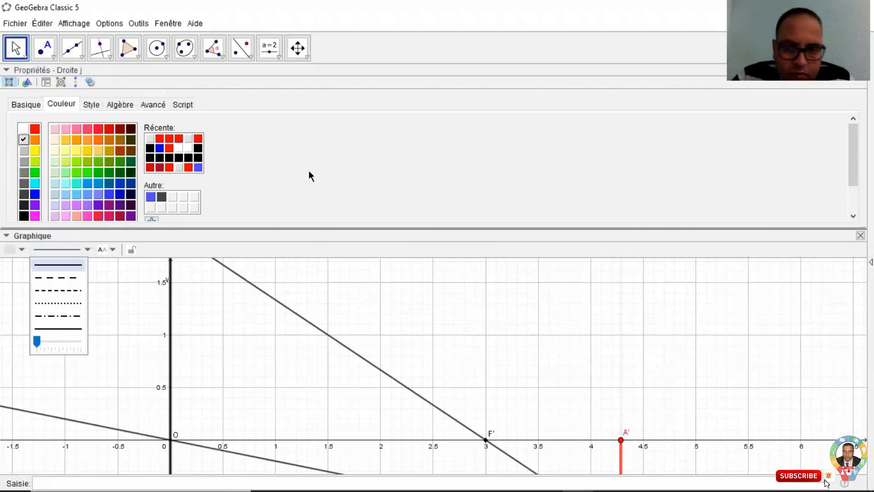
Step: Colour the ray through F' light grey and reduce it to the thinnest line
left_click(322, 331)
right_click(322, 334)
left_click(365, 355)
left_click(64, 250)
left_click_drag(52, 341, 37, 342)
key("Escape")
Step: Reposition the title, the first-case note and the Taille/Position/Sens list above the diagram so that they do not overlap
left_click(298, 48)
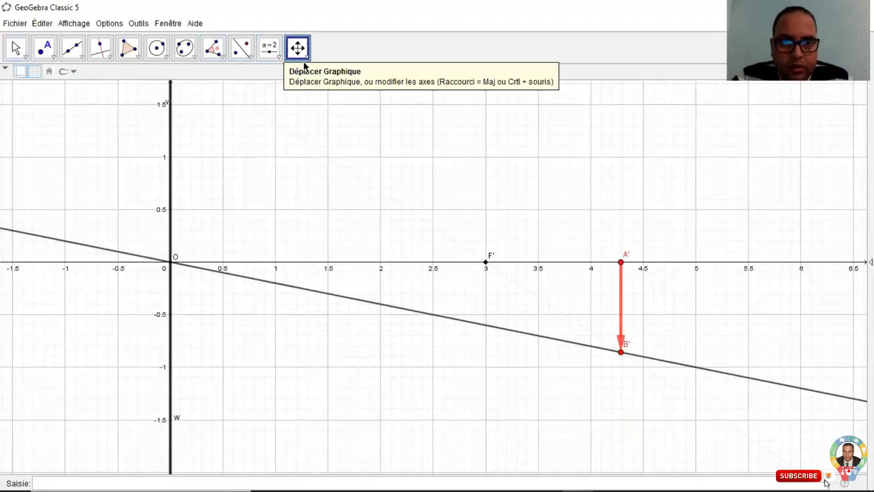
left_click(301, 130)
left_click(218, 125)
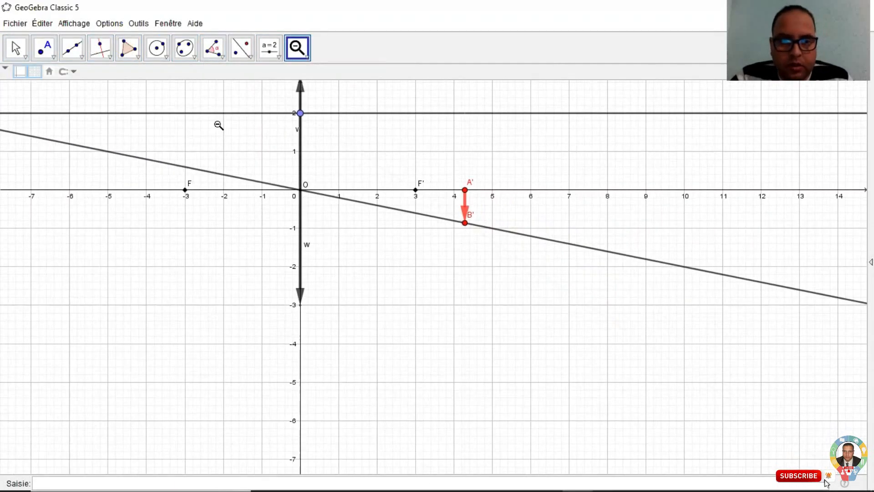
left_click(137, 246)
left_click(16, 48)
left_click_drag(98, 106, 279, 163)
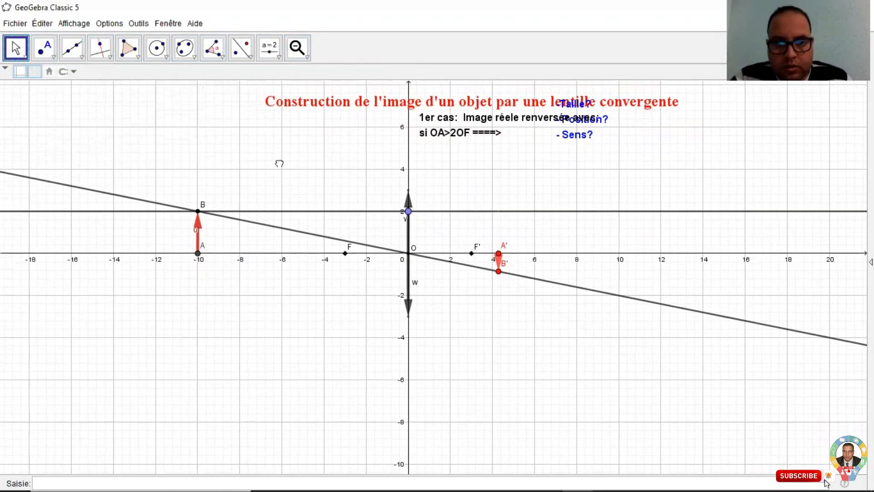
left_click_drag(304, 195, 318, 214)
left_click_drag(363, 185, 341, 111)
left_click_drag(472, 202, 475, 135)
left_click_drag(579, 214, 697, 142)
Step: Colour the horizontal ray through B and the ray through B and O light grey, using the thinnest line for the ray through O
right_click(376, 293)
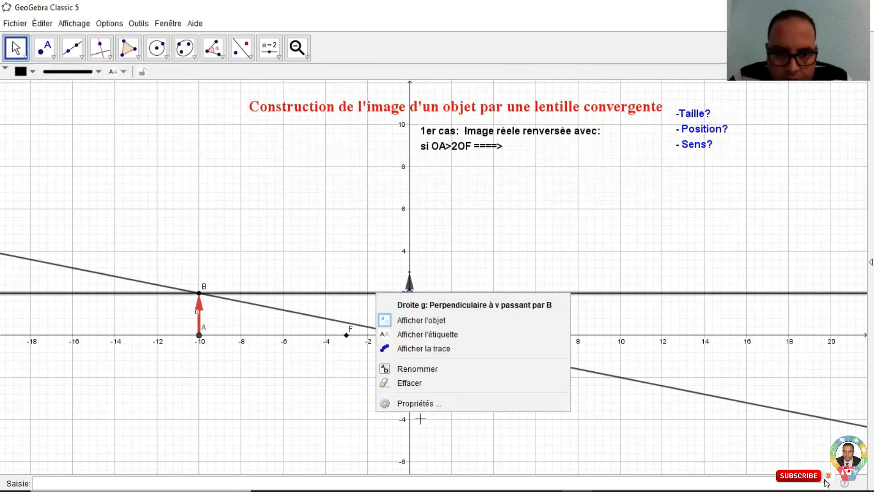
left_click(418, 404)
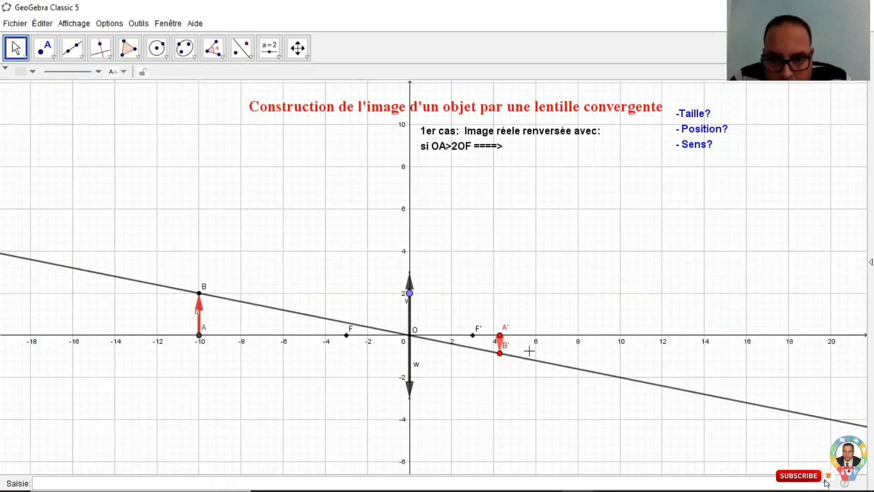
right_click(529, 351)
left_click(542, 466)
left_click(60, 249)
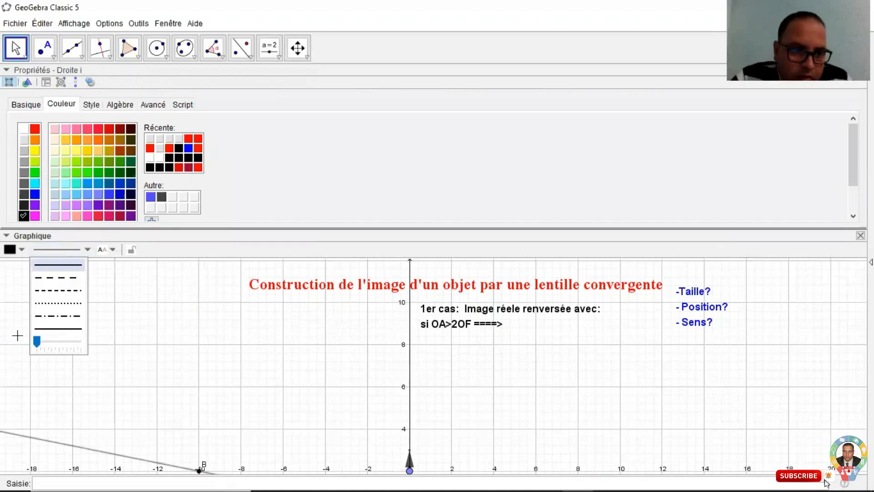
left_click(23, 140)
left_click(531, 416)
Step: Move object AB towards the lens to x = -7
left_click(500, 352)
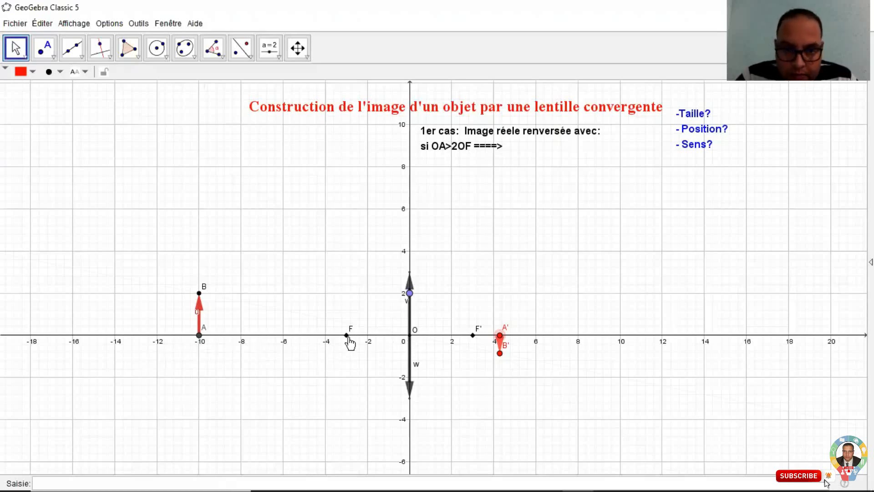
scroll(349, 344, "up", 8)
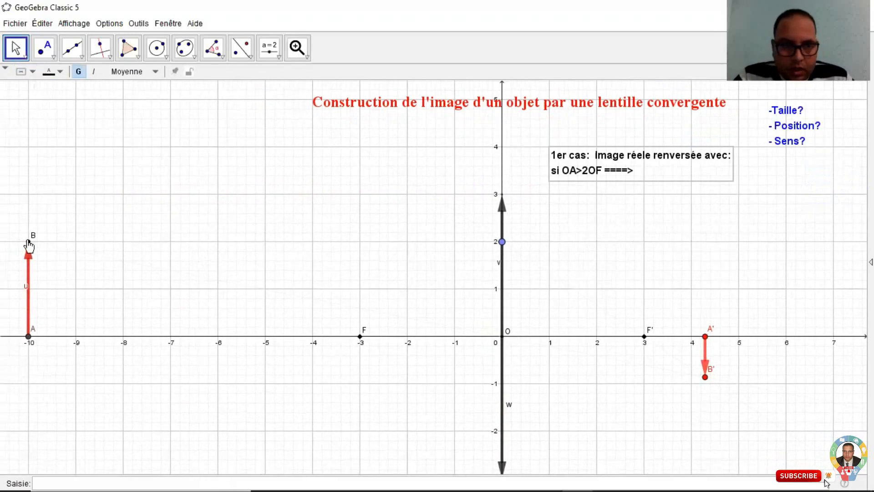
left_click_drag(28, 245, 170, 250)
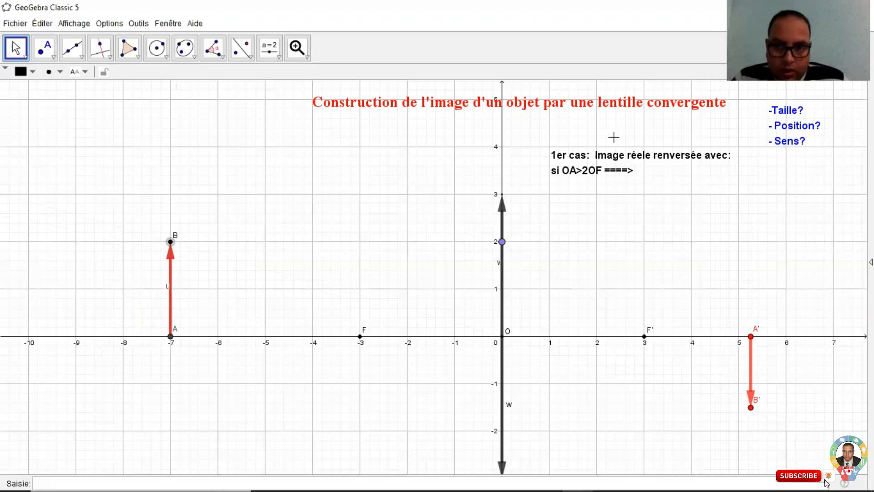
Step: Shift the first-case note slightly and complete its "si OA>2OF ====>" line with "AB>A'B'"
left_click_drag(606, 163, 594, 153)
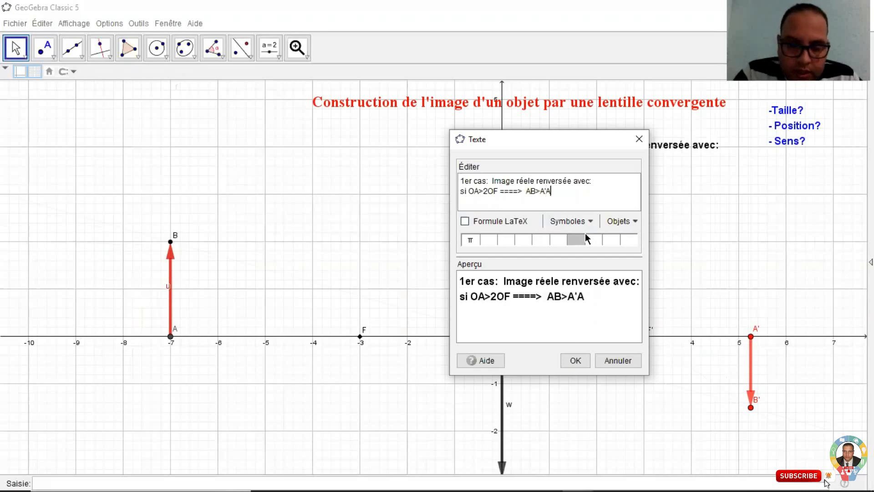
key("BackSpace")
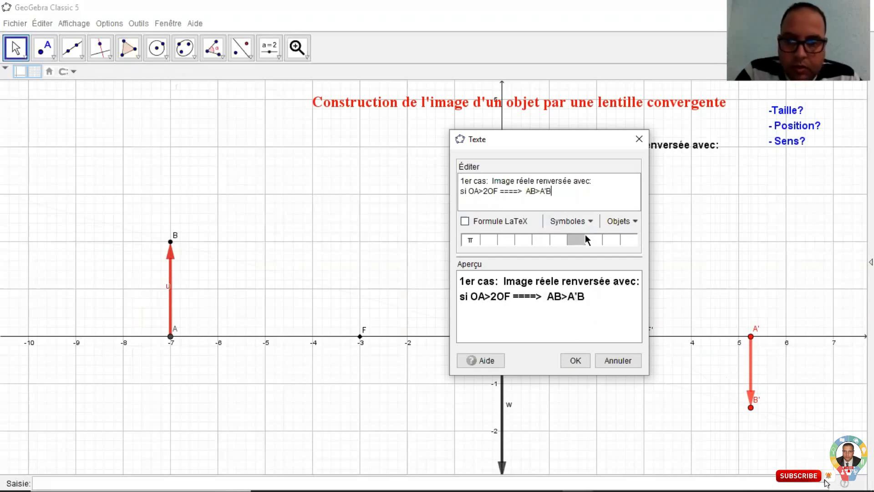
left_click(575, 360)
Step: Move object AB to x = -6 and add the line "si OA=2OF ====> AB=A'B'" to the first-case note
left_click_drag(170, 242, 220, 248)
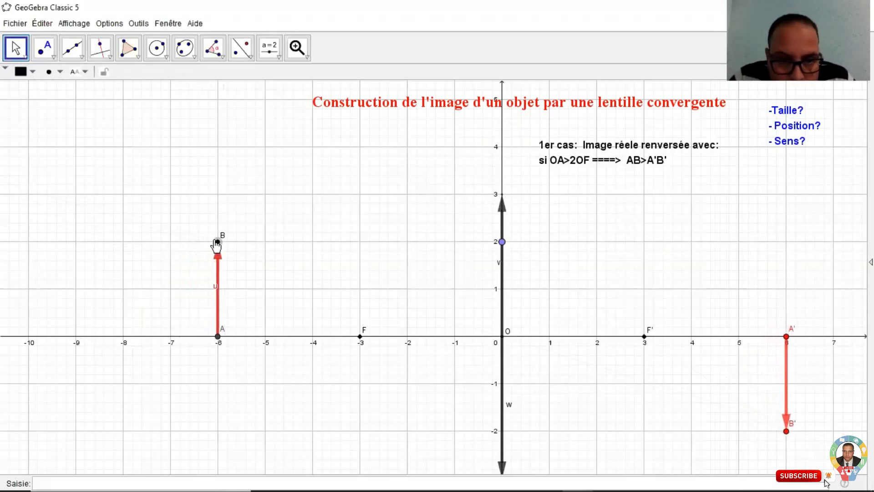
left_click_drag(266, 404, 208, 369)
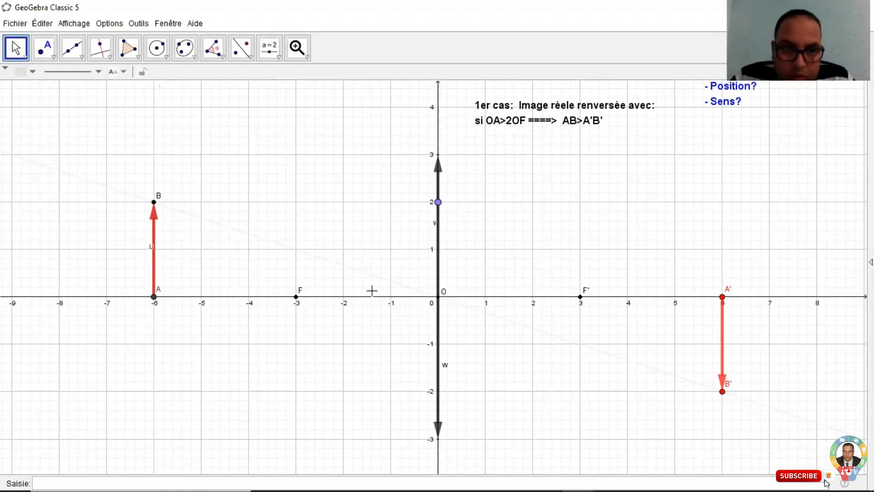
double_click(527, 117)
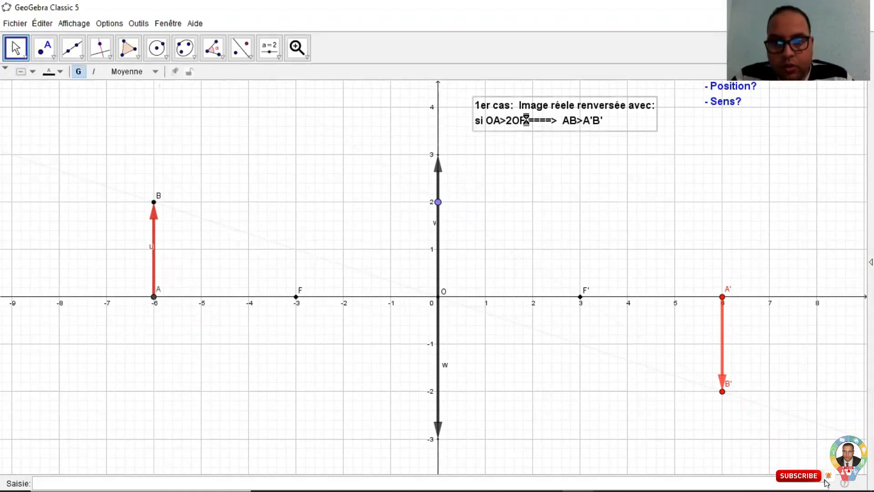
left_click_drag(559, 193, 460, 194)
key("ctrl+c")
key("Return")
key("ctrl+v")
left_click(484, 201)
key("BackSpace")
type("=")
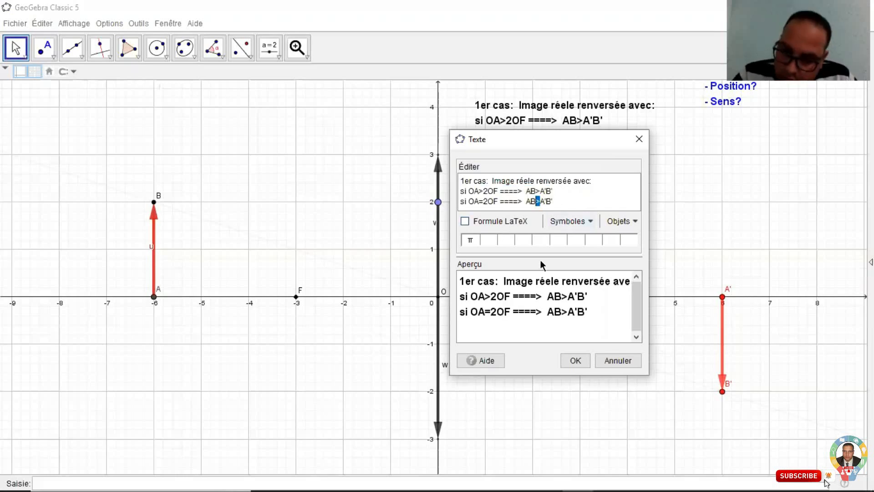
left_click(575, 360)
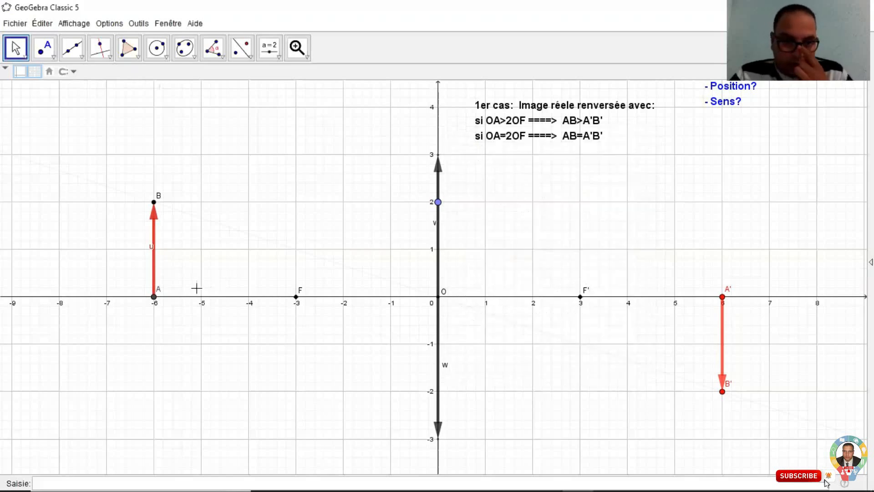
Step: Move object AB to x = -5 and add the line "si OF<OA<2OF ====> AB<A'B'" to the note
left_click_drag(155, 206, 199, 202)
double_click(538, 136)
triple_click(542, 200)
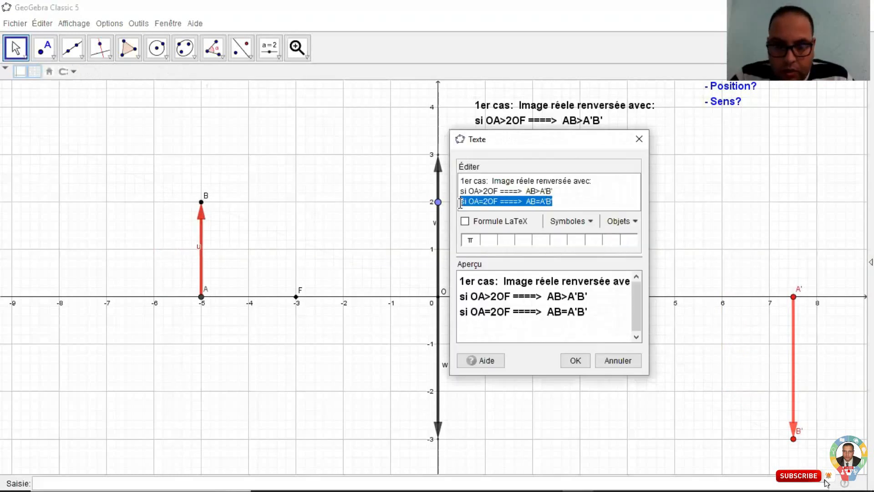
left_click(569, 200)
key("Return")
key("ctrl+v")
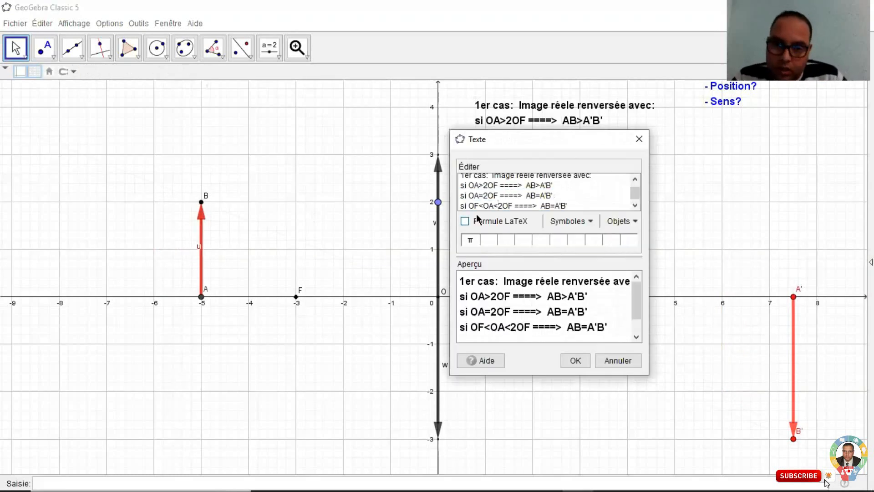
double_click(552, 206)
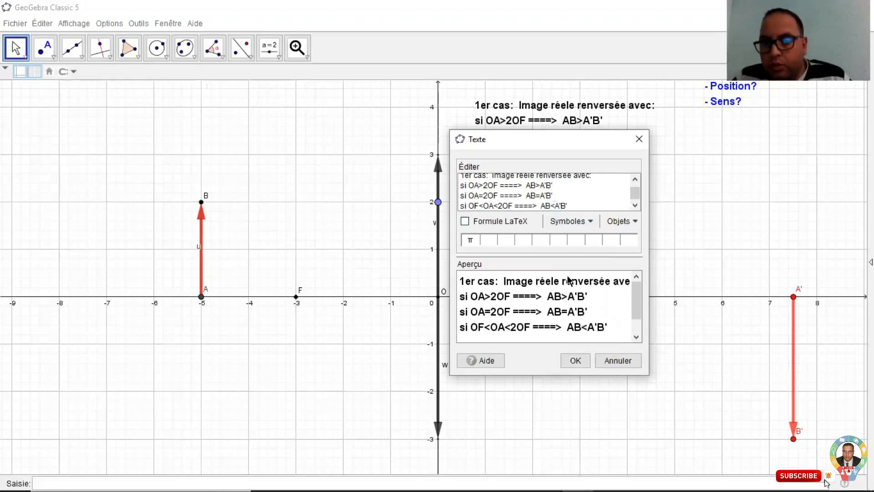
left_click(575, 360)
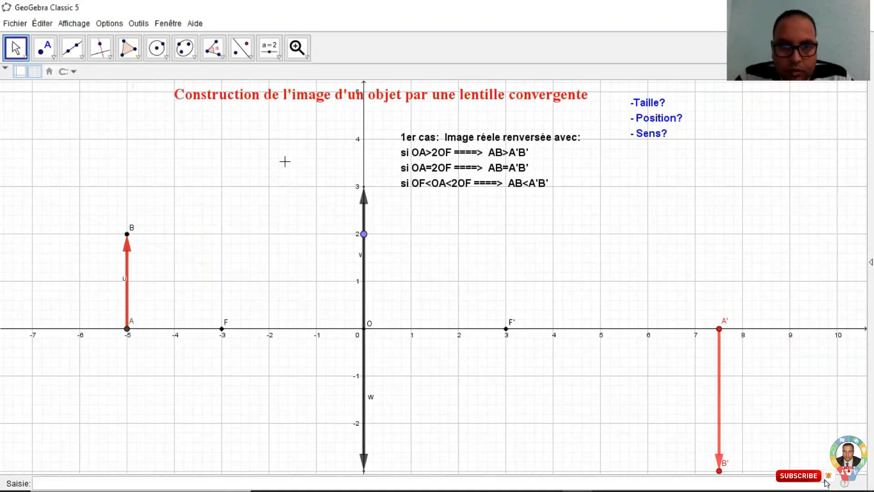
Step: Move object AB to x = -4 and on to x = -3, so that A coincides with F
left_click_drag(130, 235, 175, 237)
left_click_drag(244, 249, 176, 218)
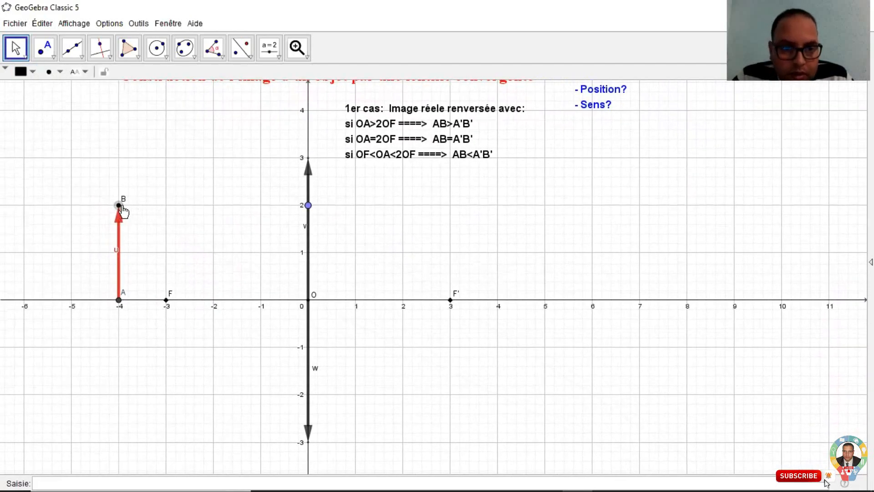
left_click_drag(118, 207, 166, 207)
left_click_drag(245, 251, 294, 247)
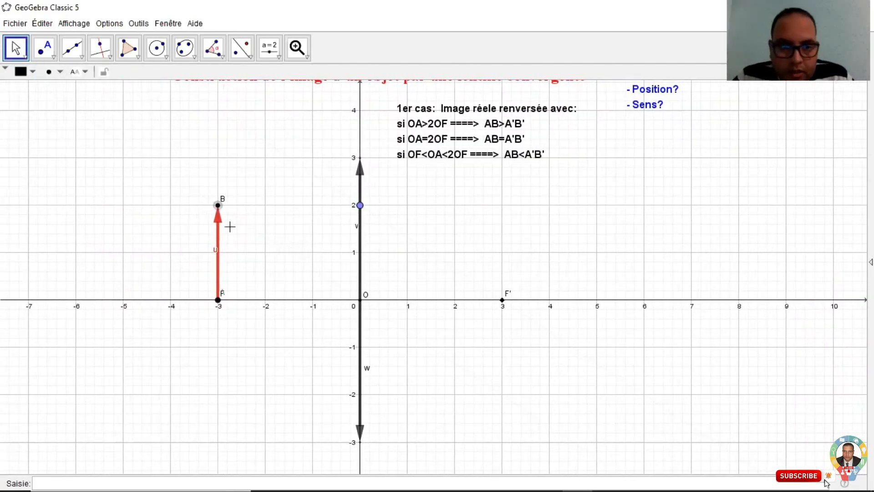
Step: Colour the ray through B and O black
double_click(272, 327)
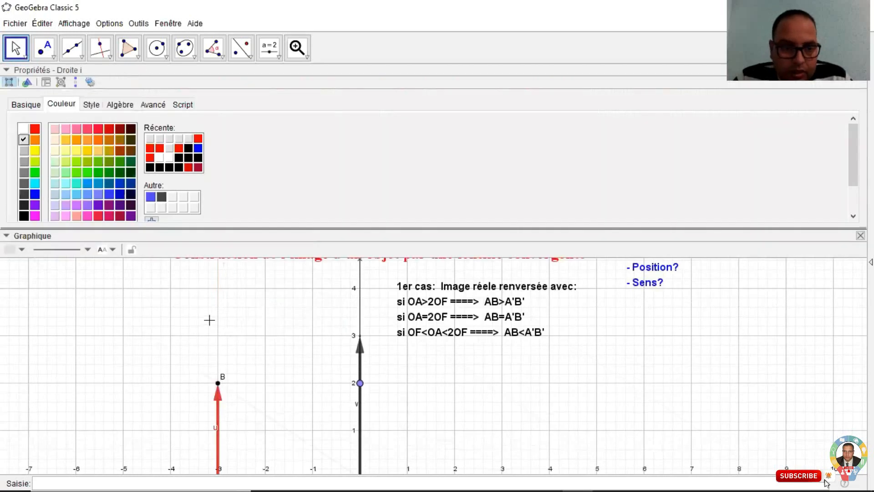
left_click(23, 215)
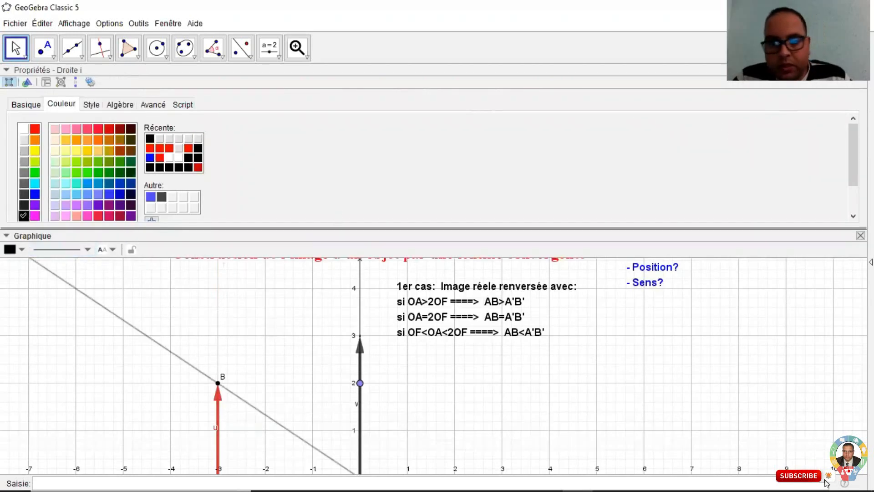
key("Escape")
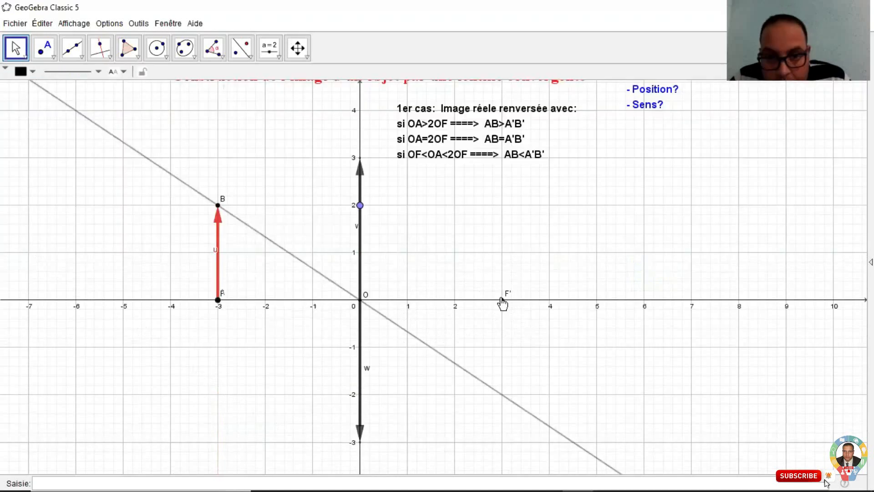
Step: Colour the ray through F' black and adjust the line thickness of the ray through O
right_click(452, 267)
left_click(483, 374)
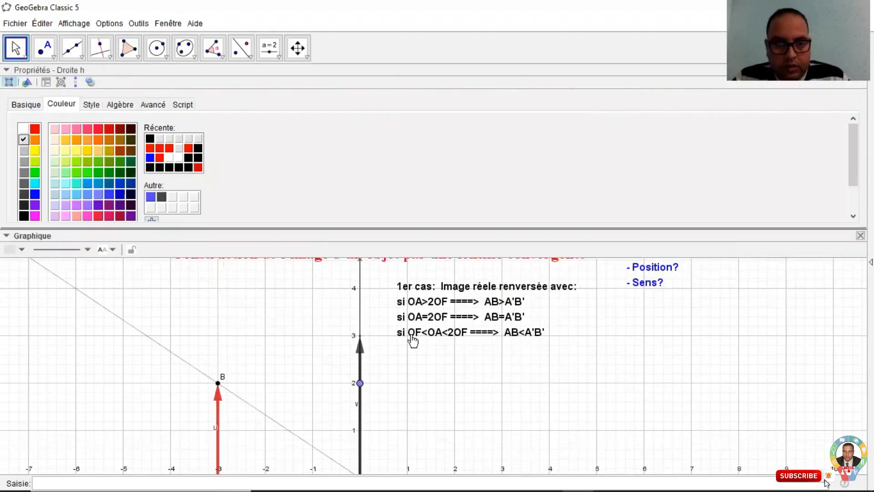
left_click(66, 252)
right_click(133, 326)
left_click(69, 249)
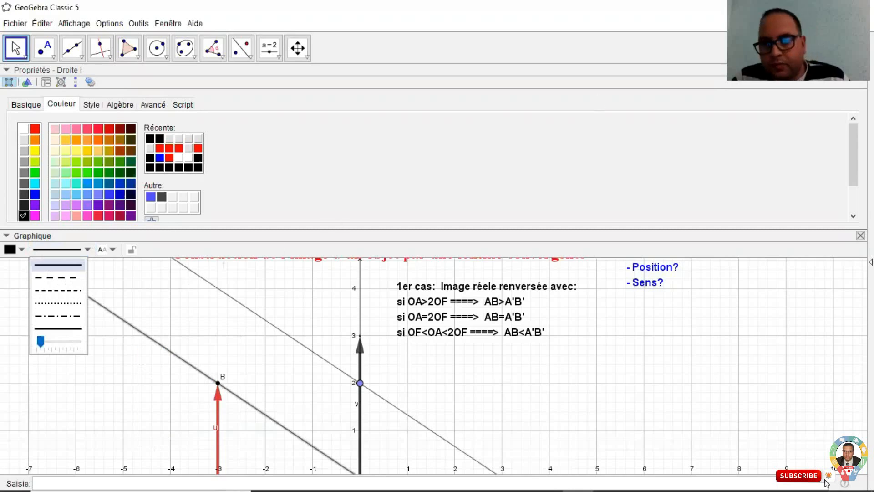
key("Escape")
Step: Copy the "1er cas" heading to a new last line of the note and renumber it "2eme cas"
double_click(546, 108)
key("ctrl+c")
left_click(692, 158)
key("Return")
key("ctrl+v")
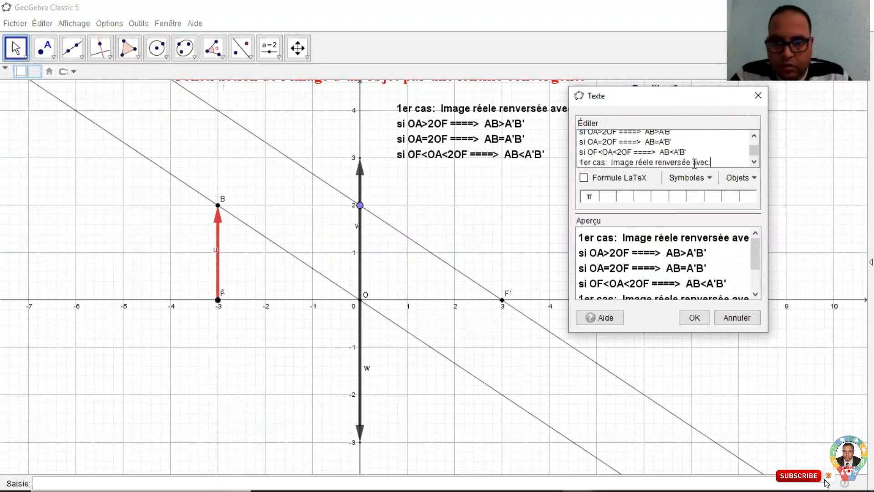
left_click(580, 163)
key("Delete")
type("2")
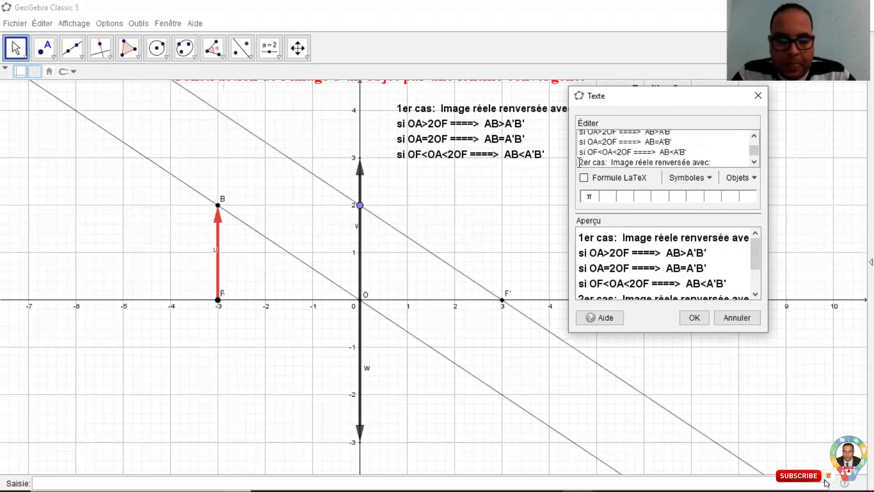
key("Delete")
key("Delete")
type("eme")
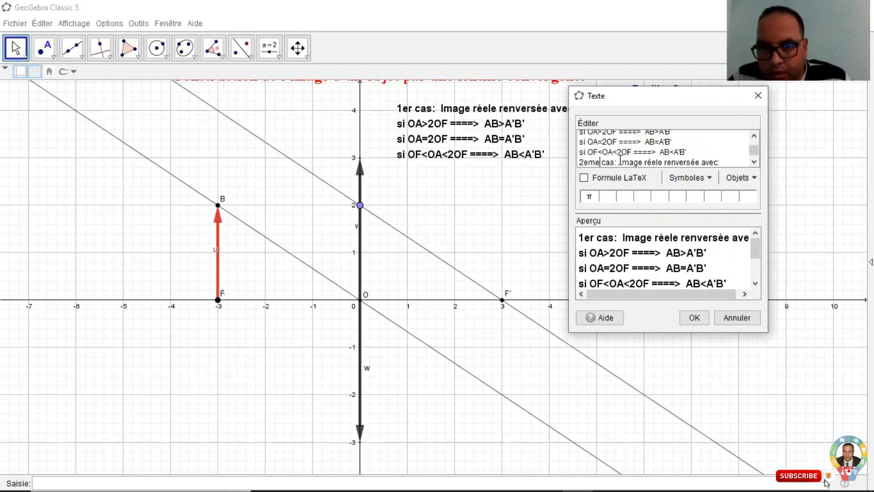
Step: Replace the description on the "2eme cas" line with "absence de l'image" and apply the text
left_click_drag(620, 161, 721, 167)
type("absence")
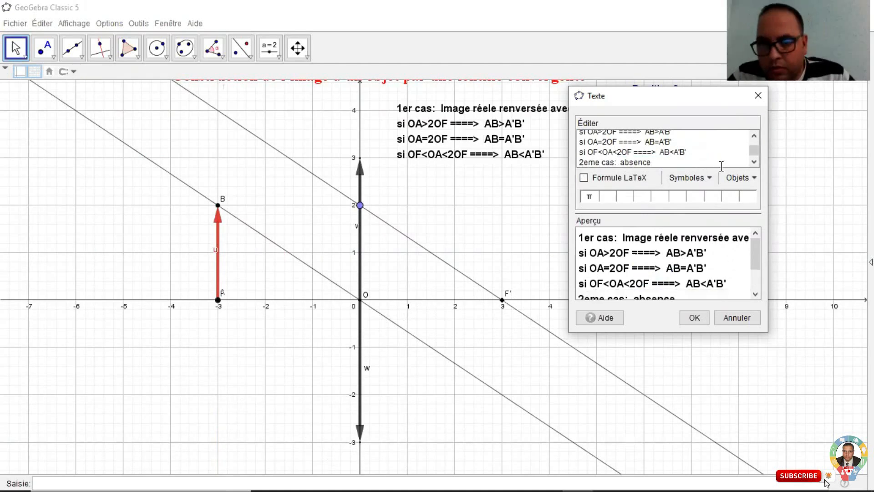
type(" de l'image")
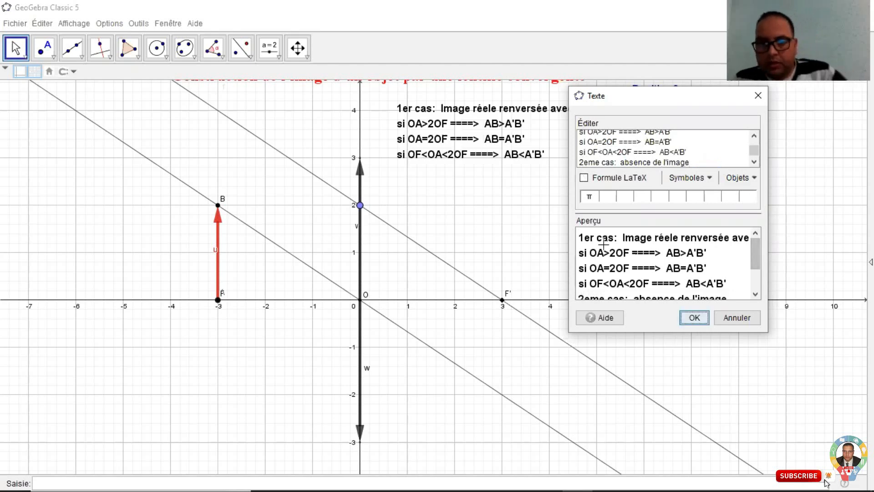
left_click(693, 316)
Step: Extend the "2eme cas" line with "dans le cas OA=OF" and move the note slightly lower beside the lens
left_click(695, 163)
key("Down")
type("dans l")
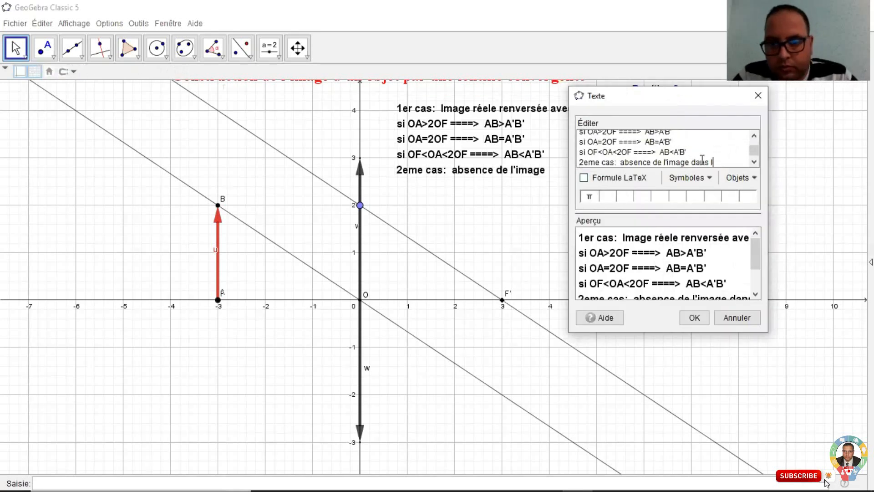
type("e cas OA=OF")
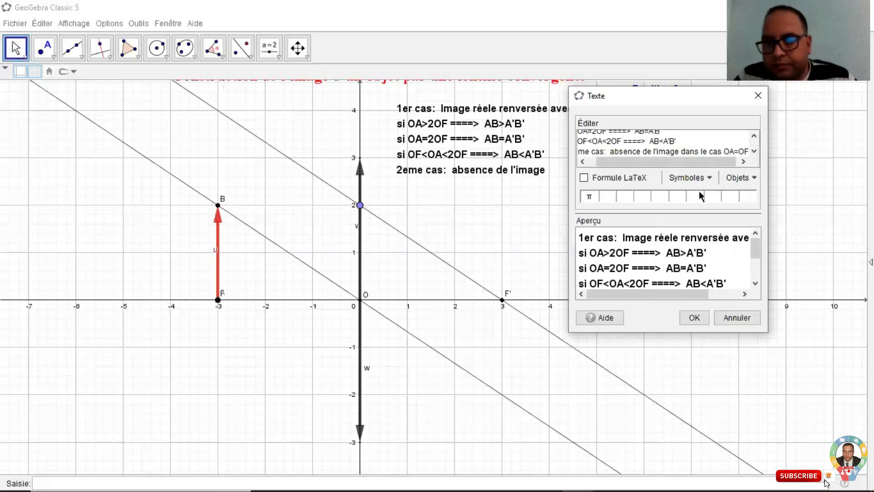
left_click(695, 317)
left_click_drag(535, 231, 535, 277)
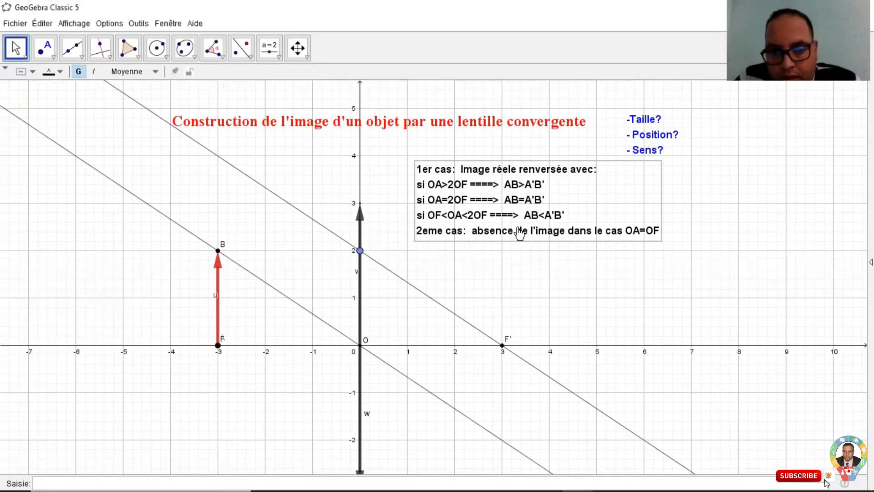
key("Escape")
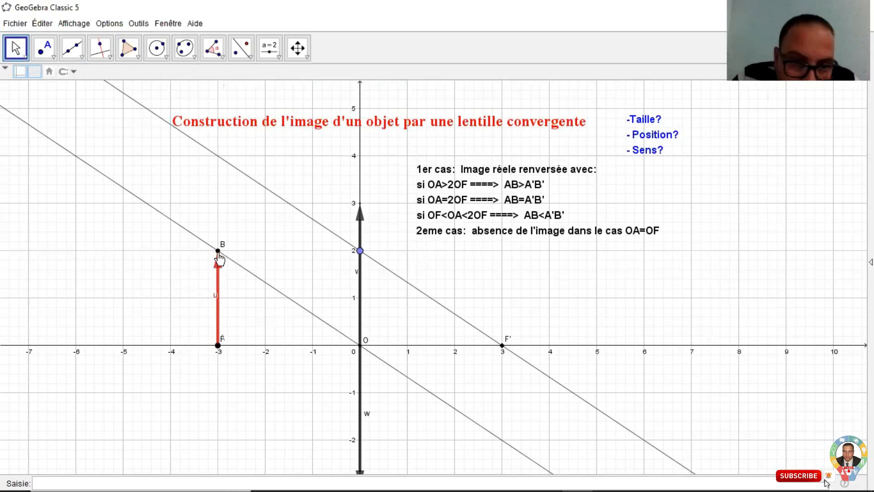
Step: Move point B so that object AB stands between F and O at about x = -1.2, about 1.7 high
left_click_drag(218, 258, 361, 300)
left_click_drag(386, 348, 470, 359)
left_click_drag(477, 281, 334, 221)
Step: Add the line "3eme cas: OA<OF image vertuelle" at the end of the note
double_click(554, 267)
scroll(711, 149, "down", 1)
scroll(712, 149, "down", 1)
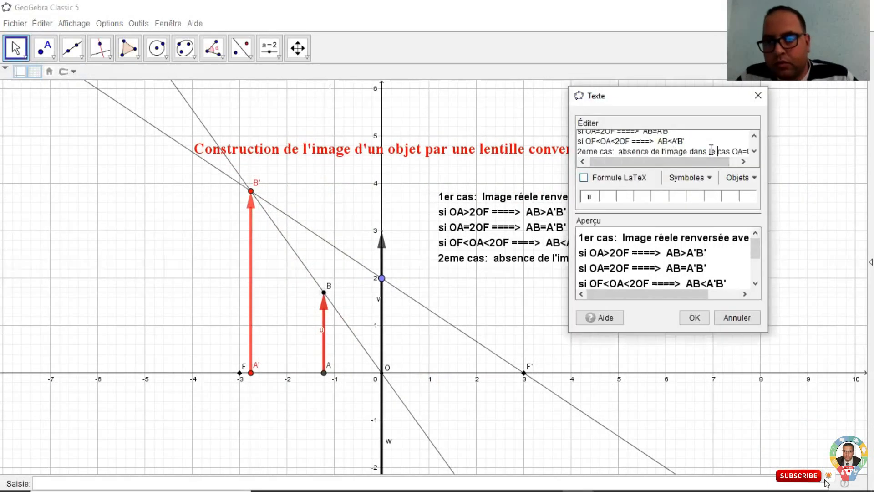
key("ctrl+End")
key("Return")
type("3eme")
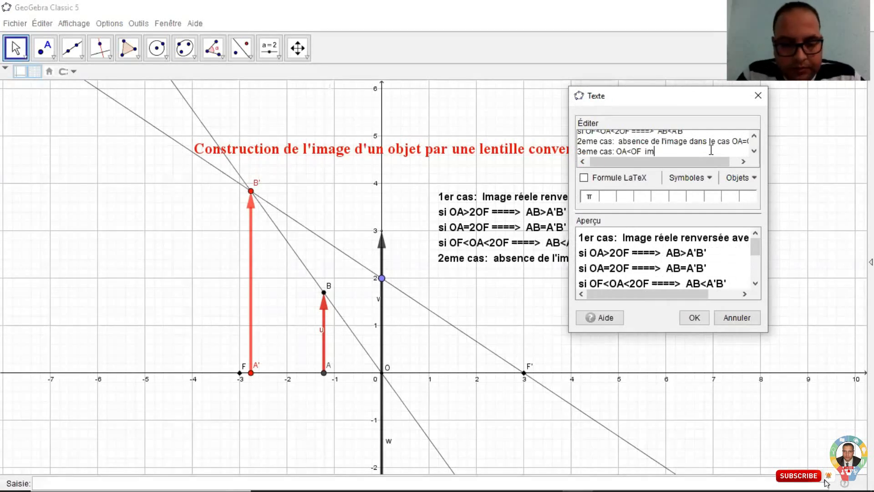
type("cas: OA<OF  image vertuelle")
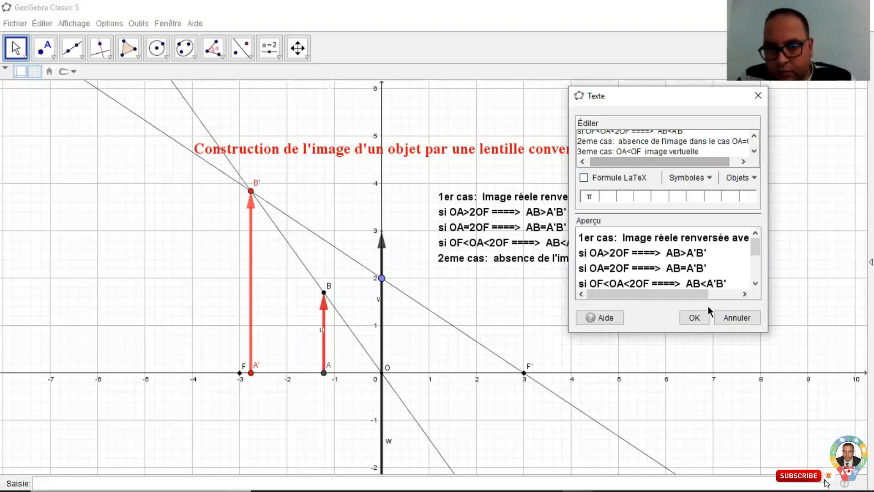
left_click(694, 317)
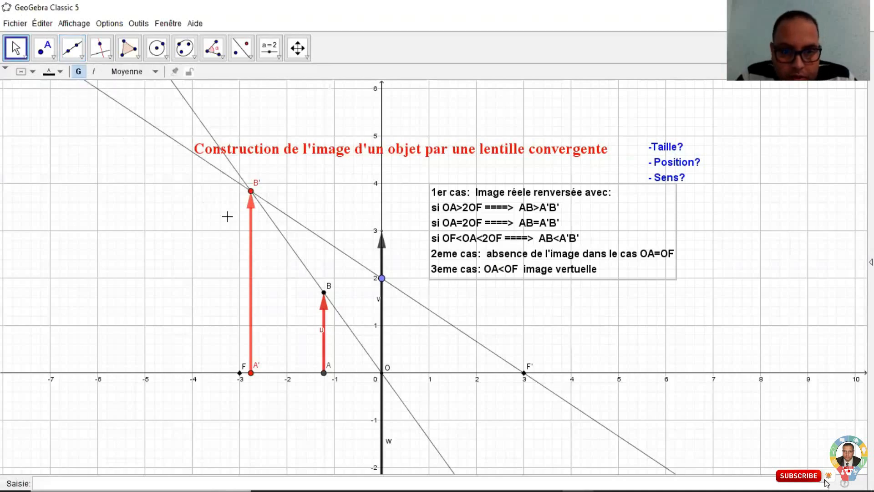
Step: Move object AB to about x = -1.6, between F and O, so that its image stands at about x = -5
left_click(250, 190)
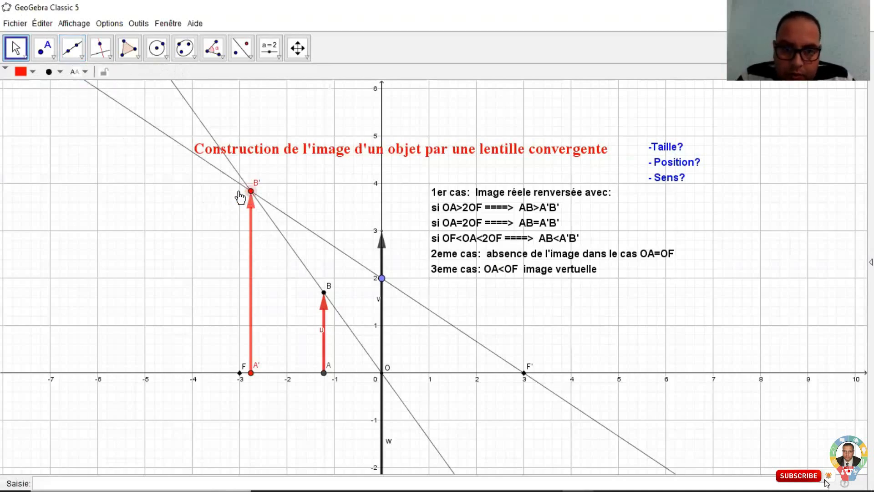
left_click_drag(250, 191, 137, 117)
left_click(297, 48)
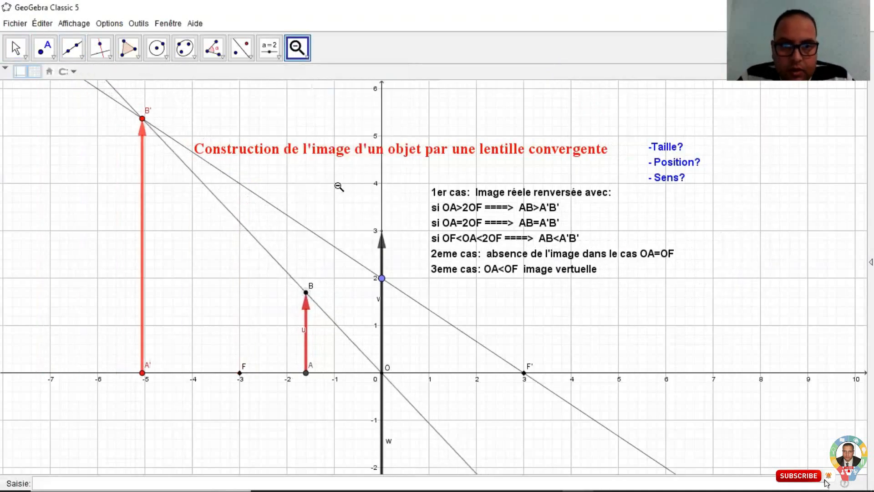
left_click(140, 236)
left_click(16, 50)
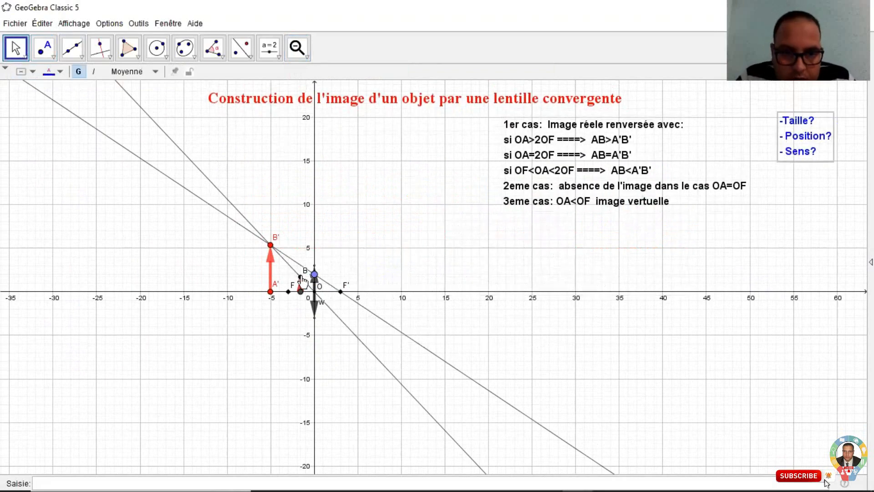